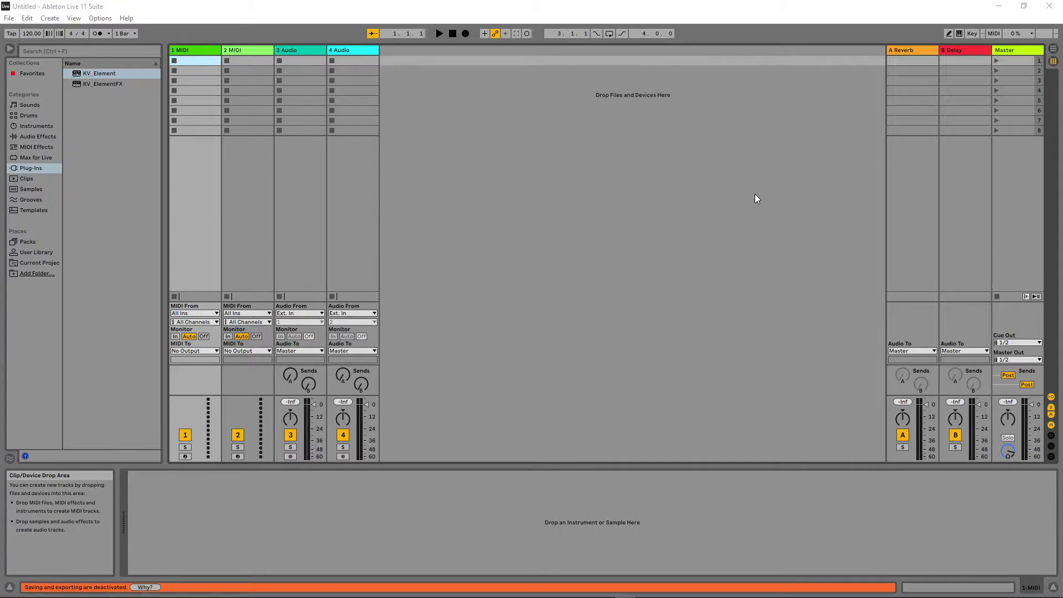
Load KV_Element onto MIDI track 1 and enlarge its plugin window.
left_click(757, 199)
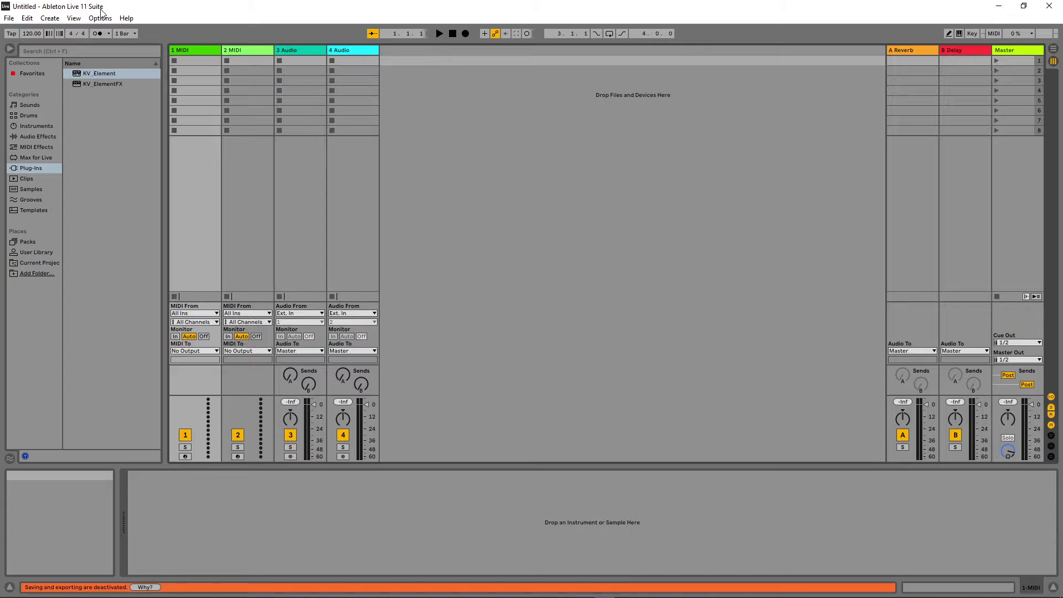
left_click(91, 75)
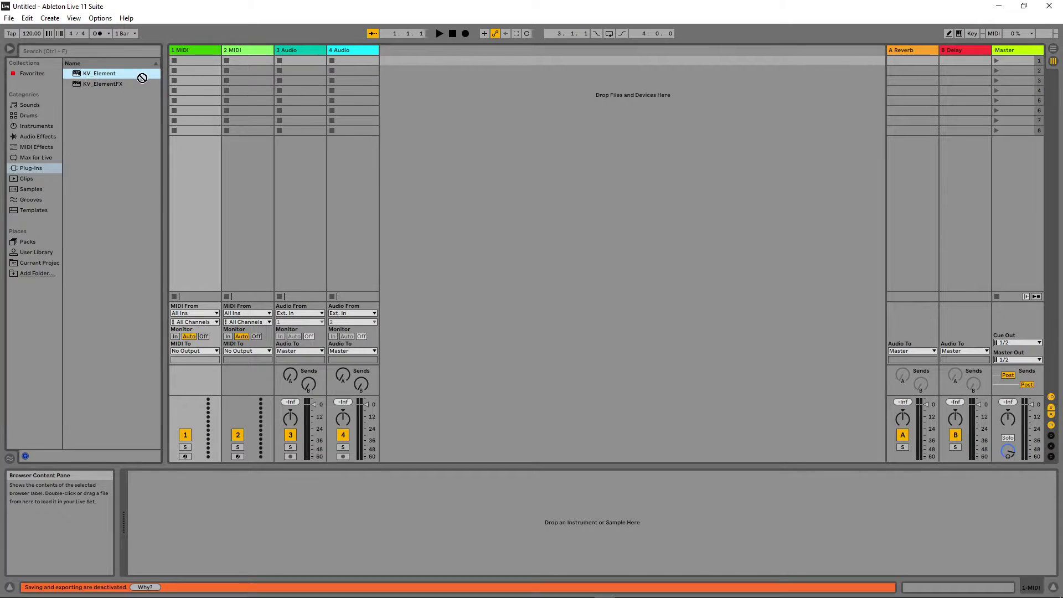
left_click_drag(202, 154, 201, 154)
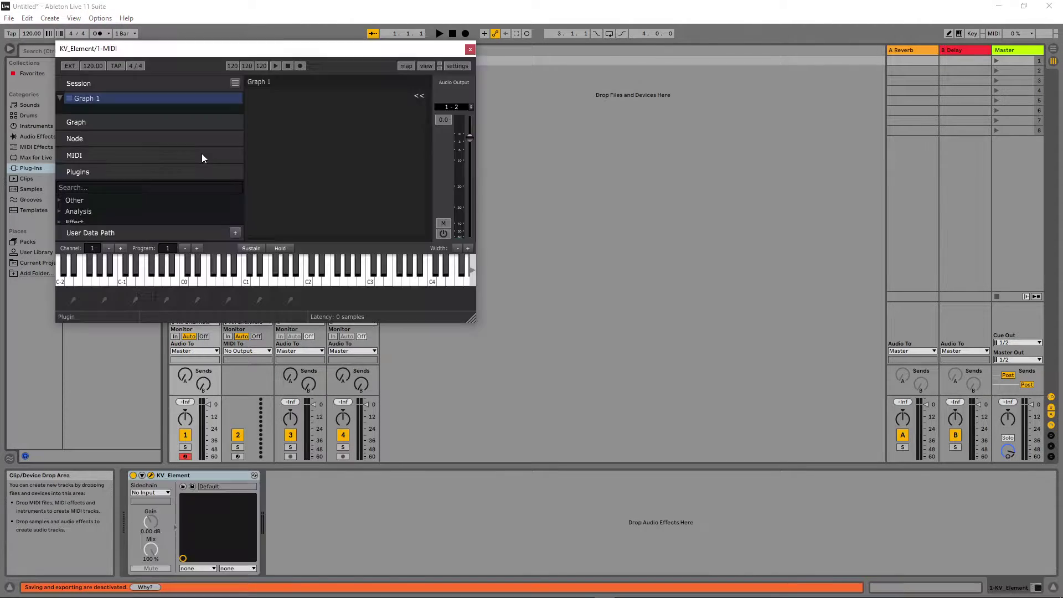
left_click_drag(254, 47, 237, 11)
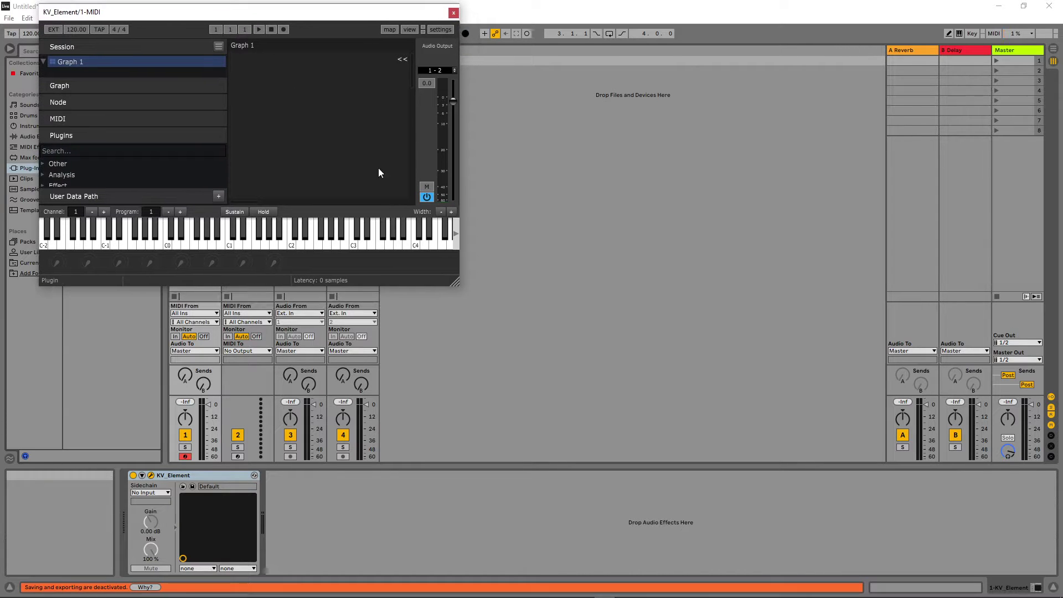
left_click_drag(456, 282, 1054, 585)
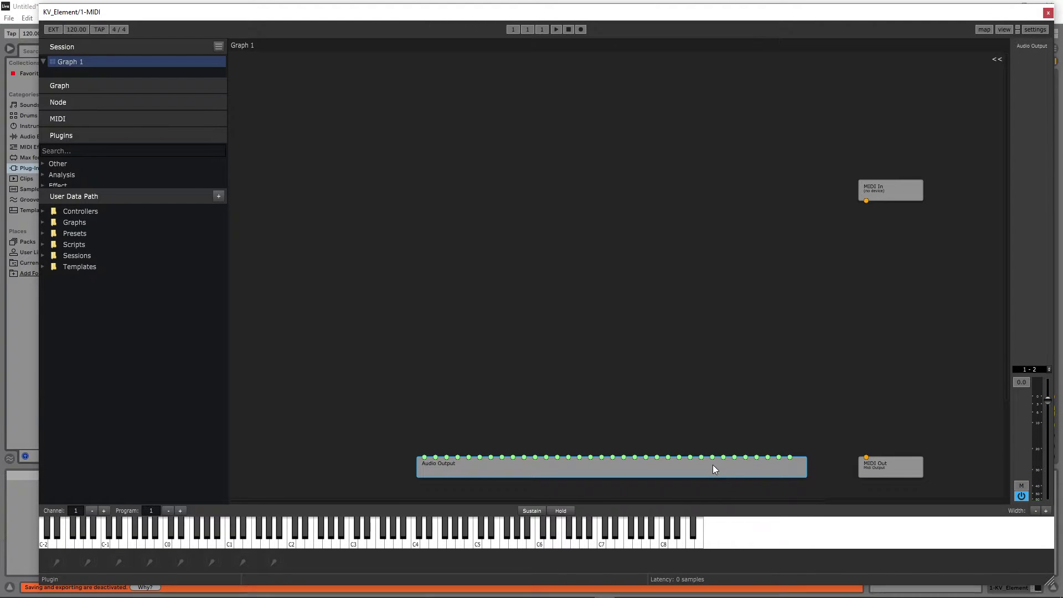
Spread the Audio Output, MIDI Out and MIDI In nodes across Graph 1.
left_click_drag(712, 464, 669, 304)
left_click_drag(914, 477, 832, 247)
left_click_drag(893, 191, 776, 151)
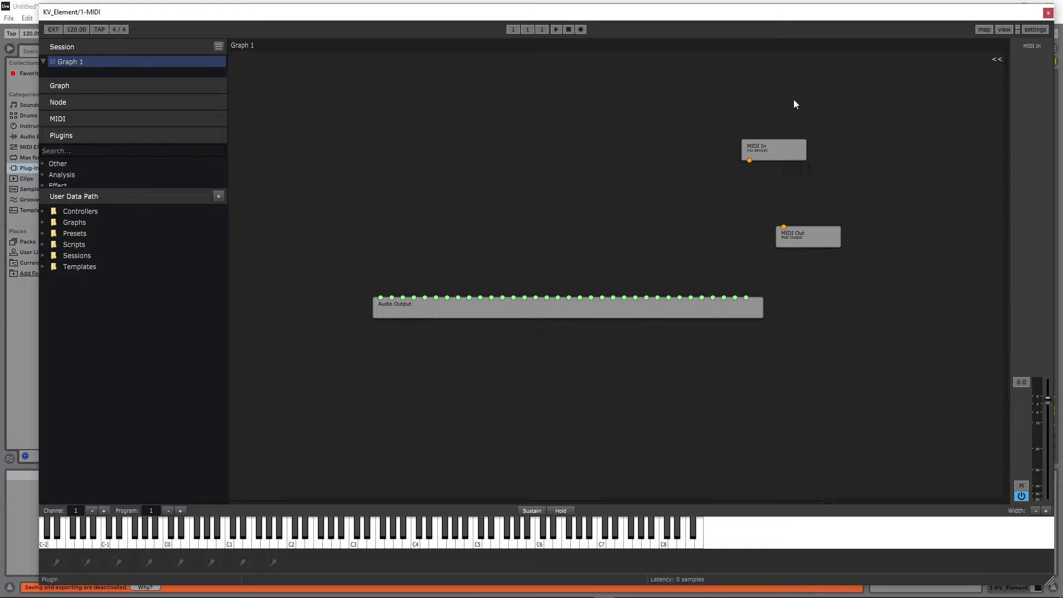
left_click(1035, 29)
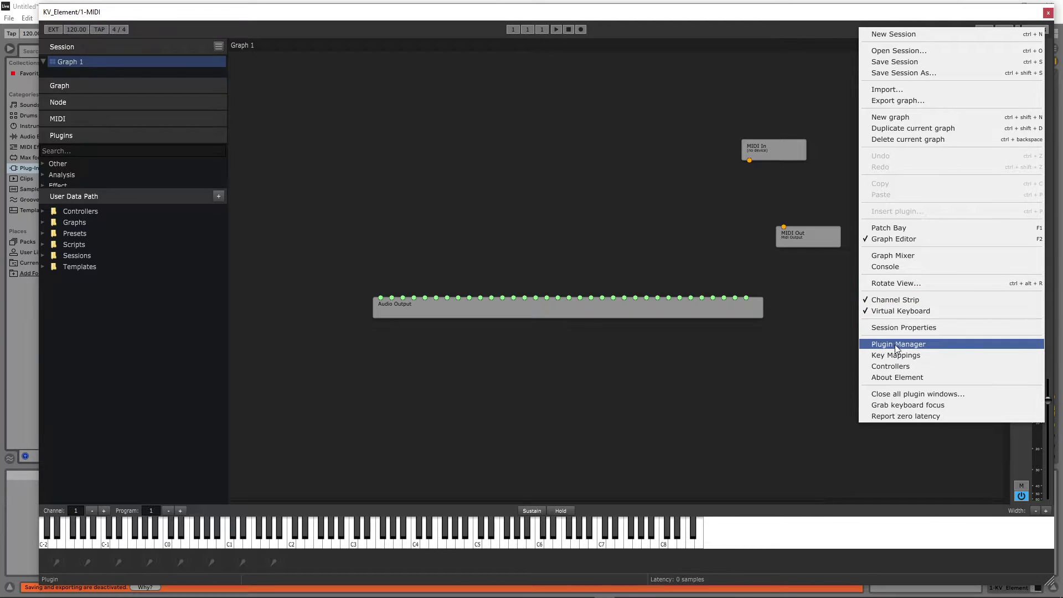
left_click(912, 346)
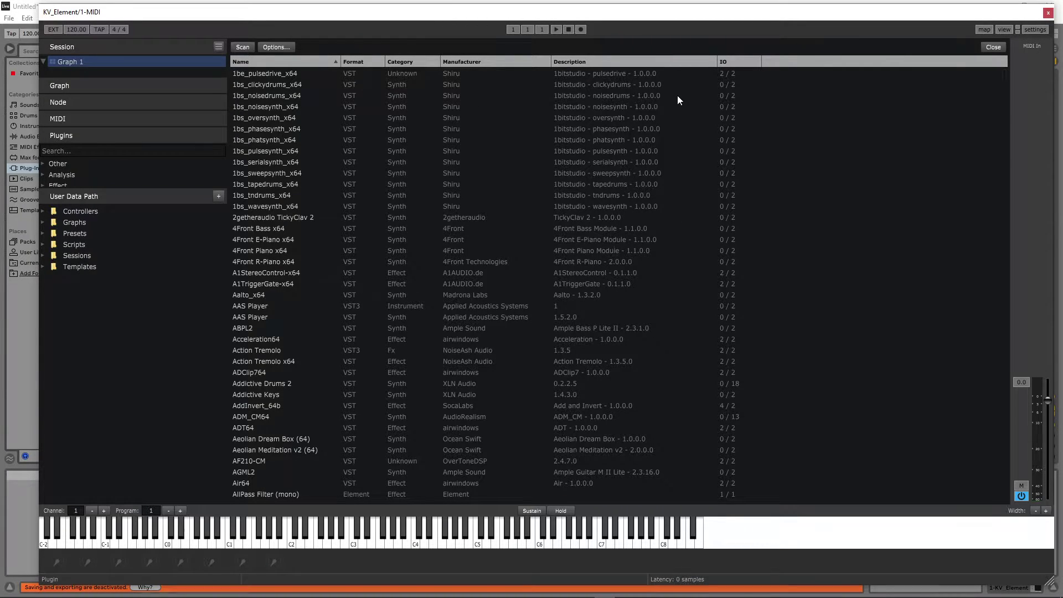
left_click(995, 47)
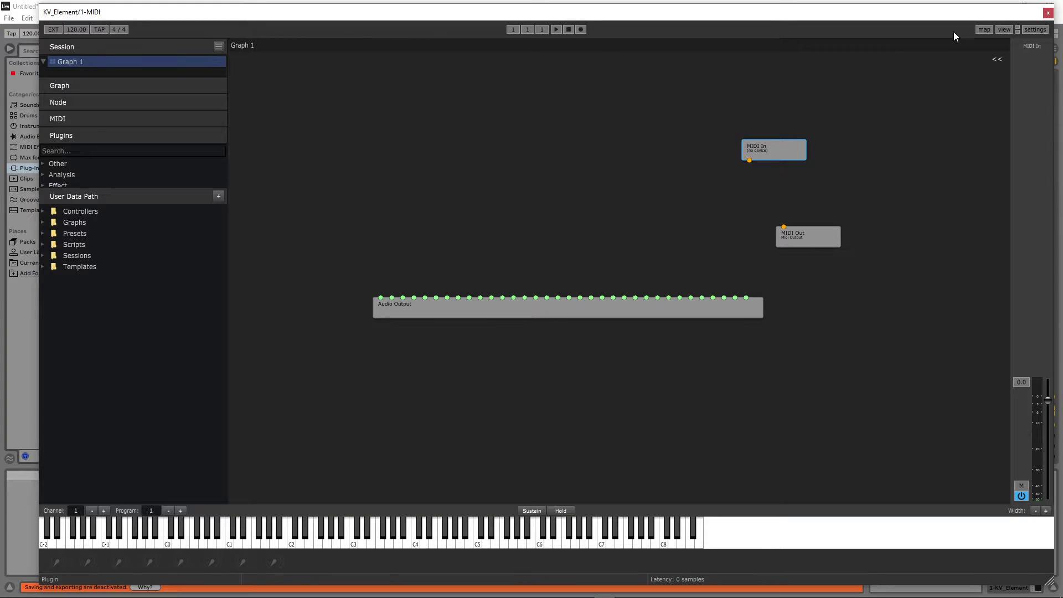
Search 'fluid pitch' and drop the Fluid Pitch (VST3) plugin onto Graph 1.
left_click(64, 135)
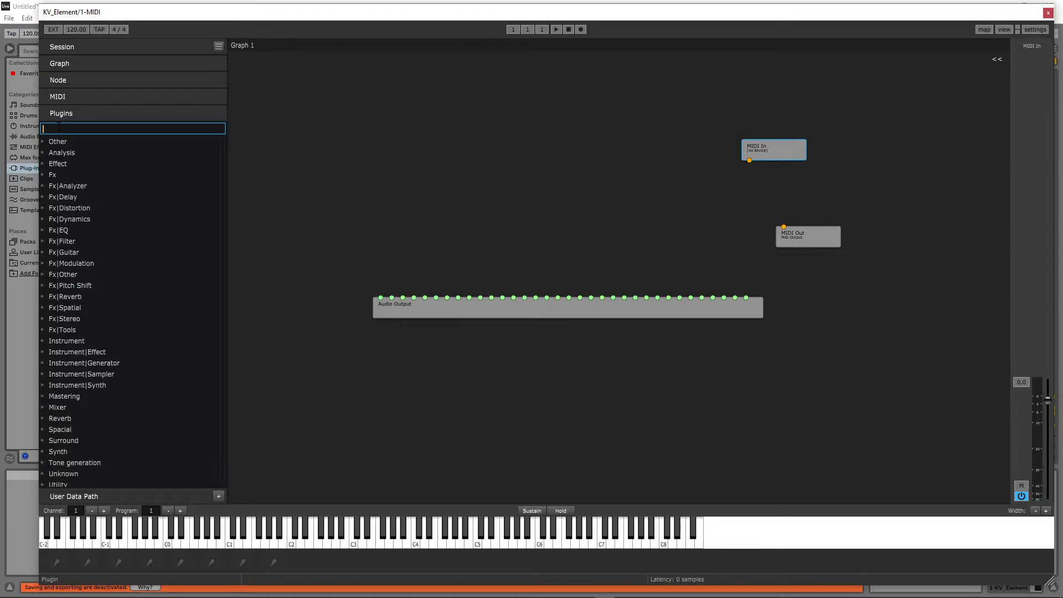
type("fluid pitch")
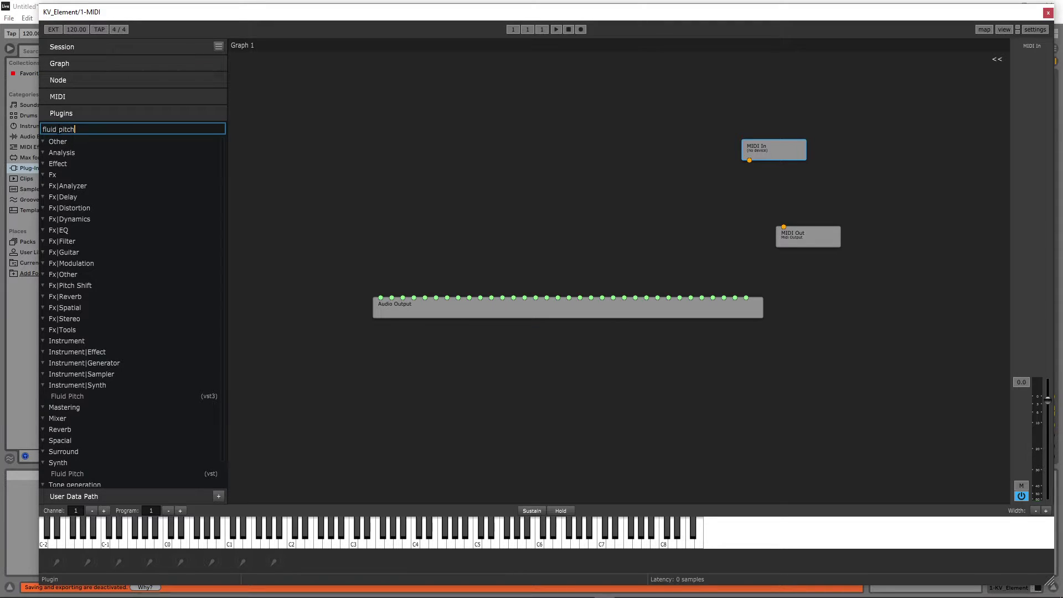
left_click_drag(63, 397, 473, 188)
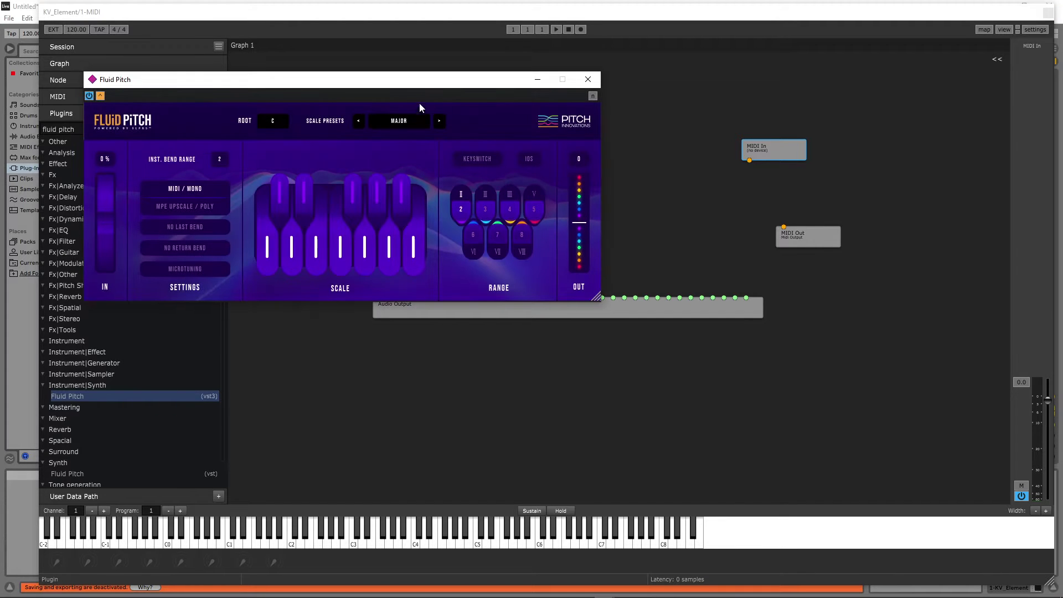
left_click_drag(420, 99, 687, 201)
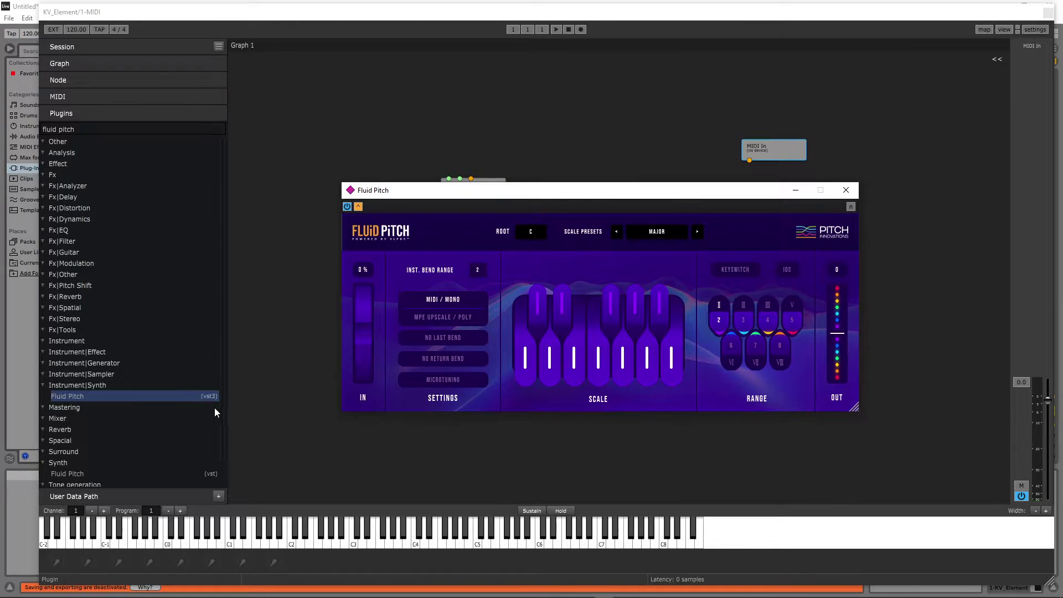
Reposition the Fluid Pitch editor window and its node in the graph.
scroll(215, 413, "down", 2)
left_click_drag(523, 193, 764, 251)
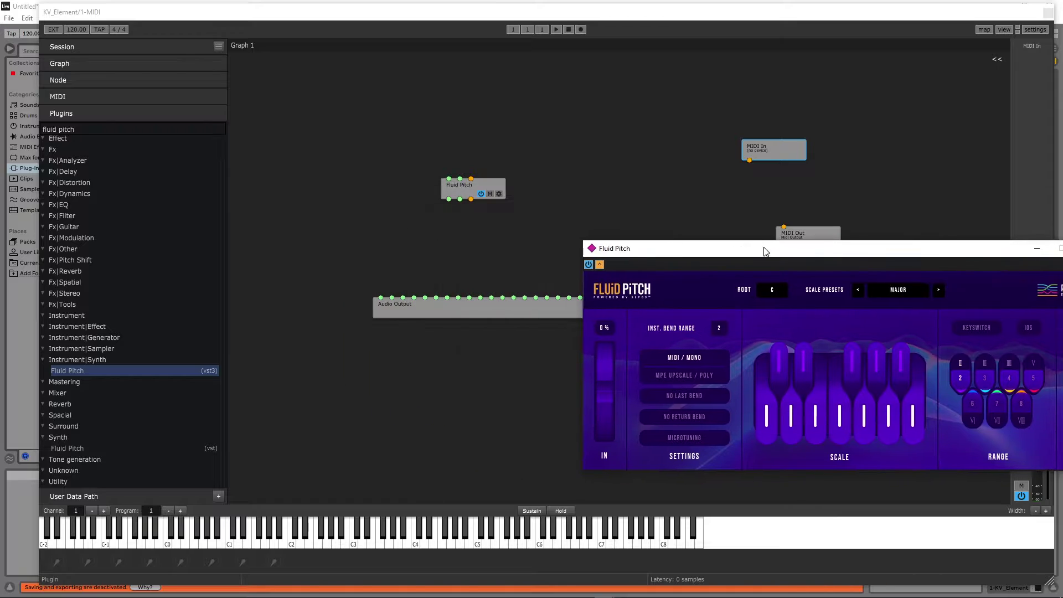
left_click_drag(467, 192, 551, 136)
scroll(87, 143, "up", 2)
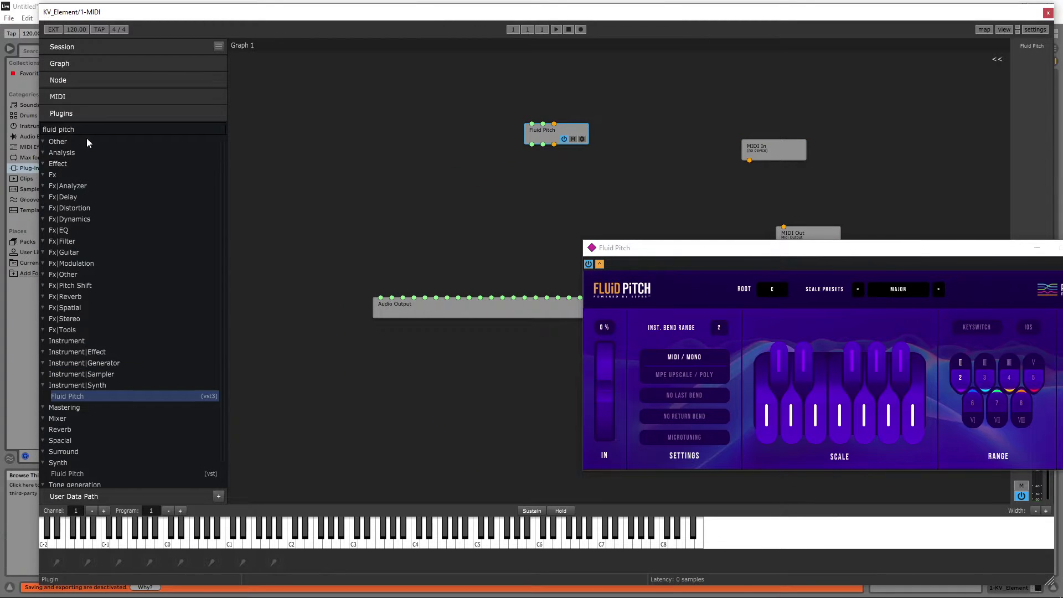
left_click(81, 128)
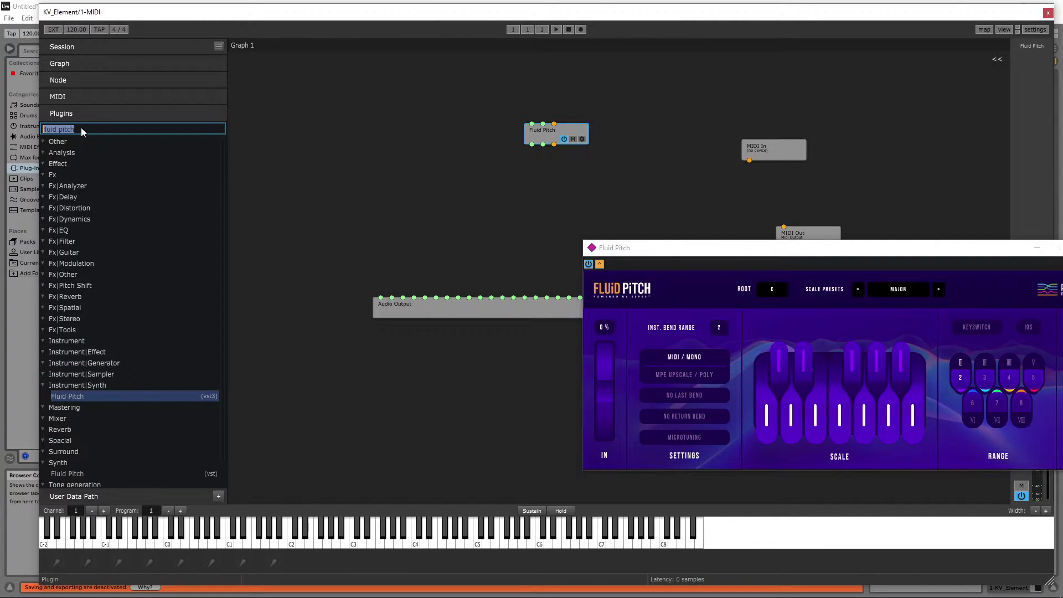
Add Vital to Graph 1, switch on its Reverb effect, and close its editor.
type("vital")
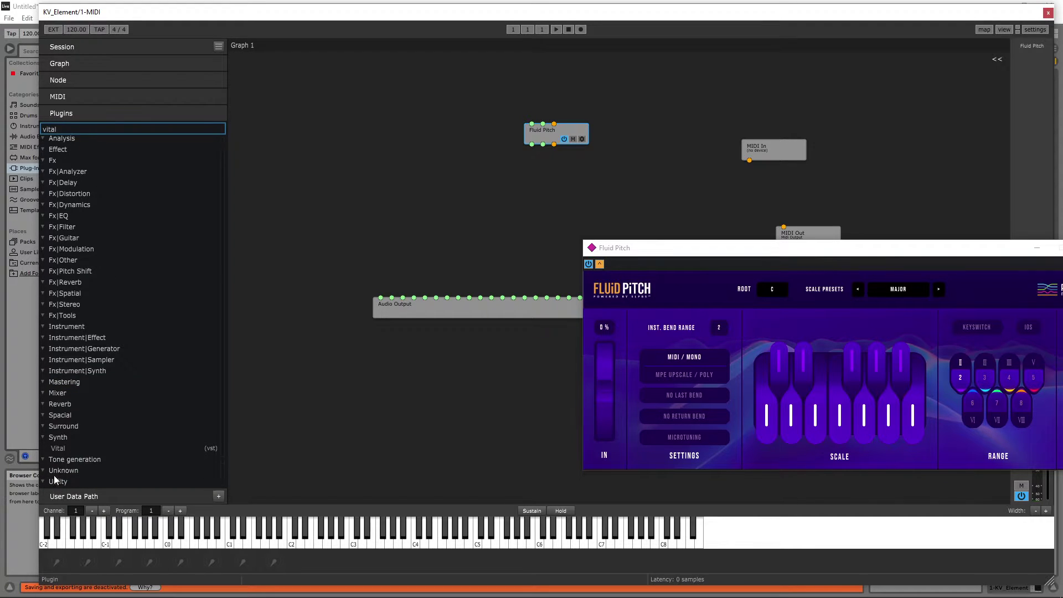
left_click_drag(58, 448, 487, 195)
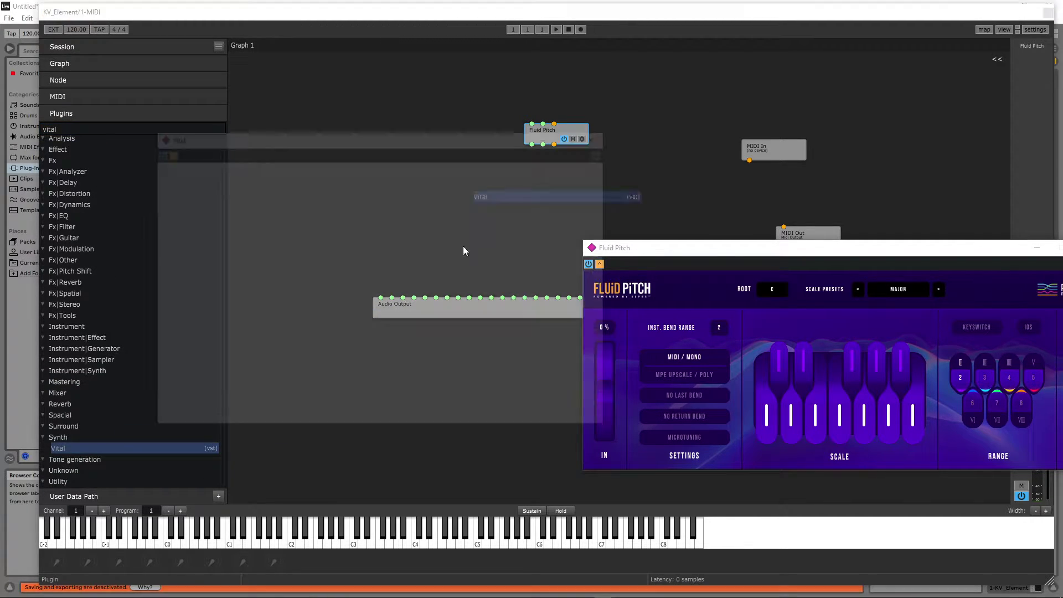
left_click(295, 165)
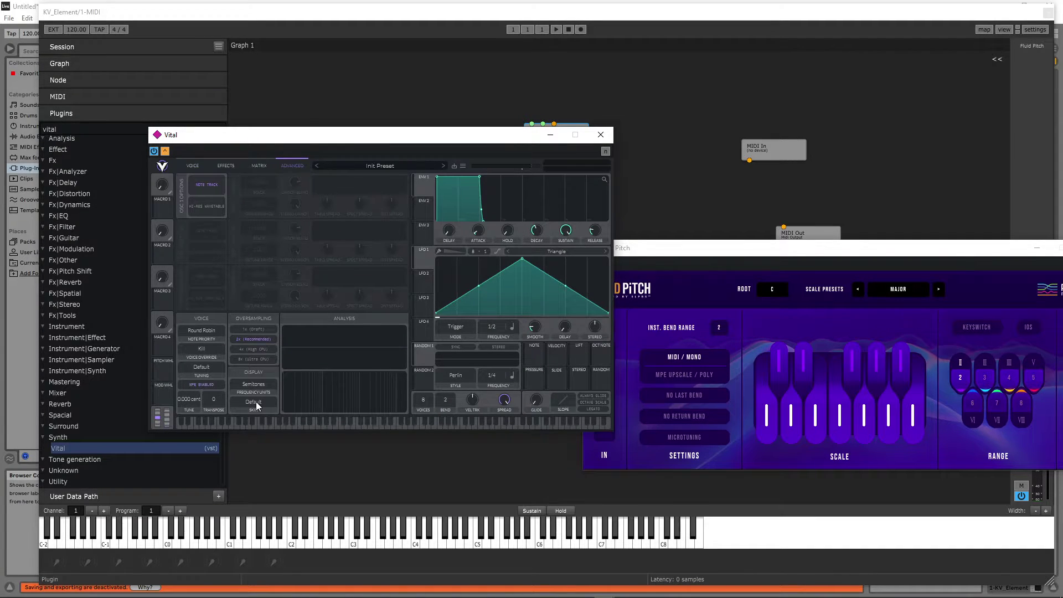
left_click(259, 166)
left_click(226, 165)
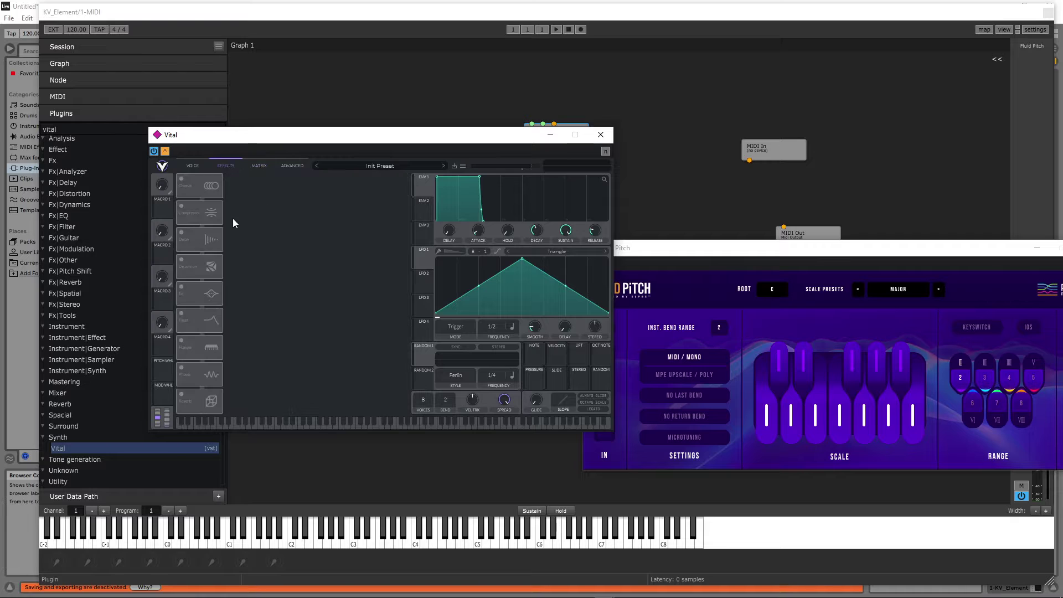
left_click(182, 395)
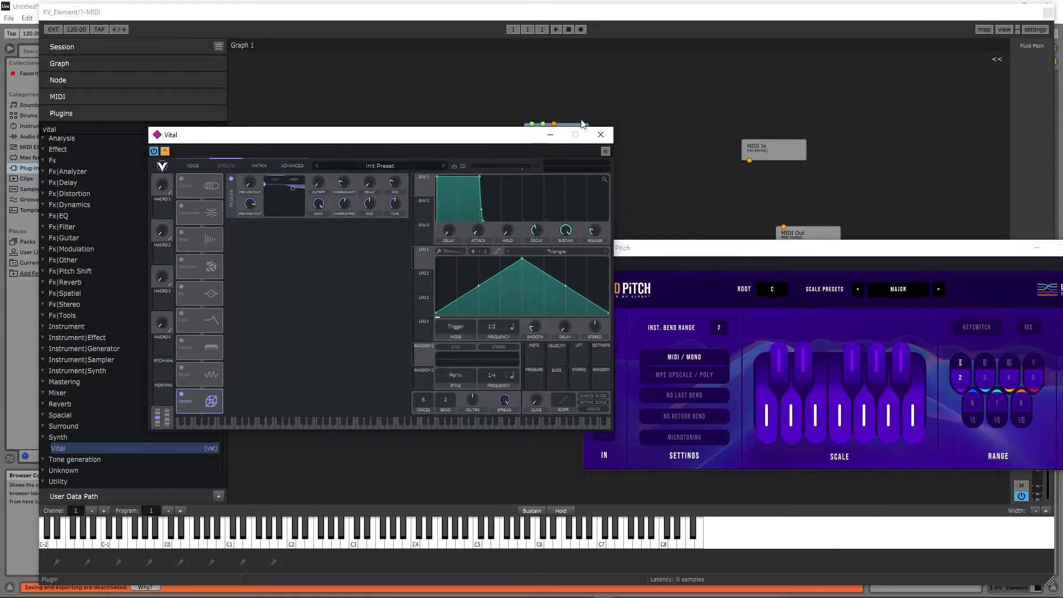
left_click(601, 135)
left_click_drag(690, 252, 498, 342)
Stack the MIDI In, Fluid Pitch and Vital nodes into a vertical column.
left_click(892, 349)
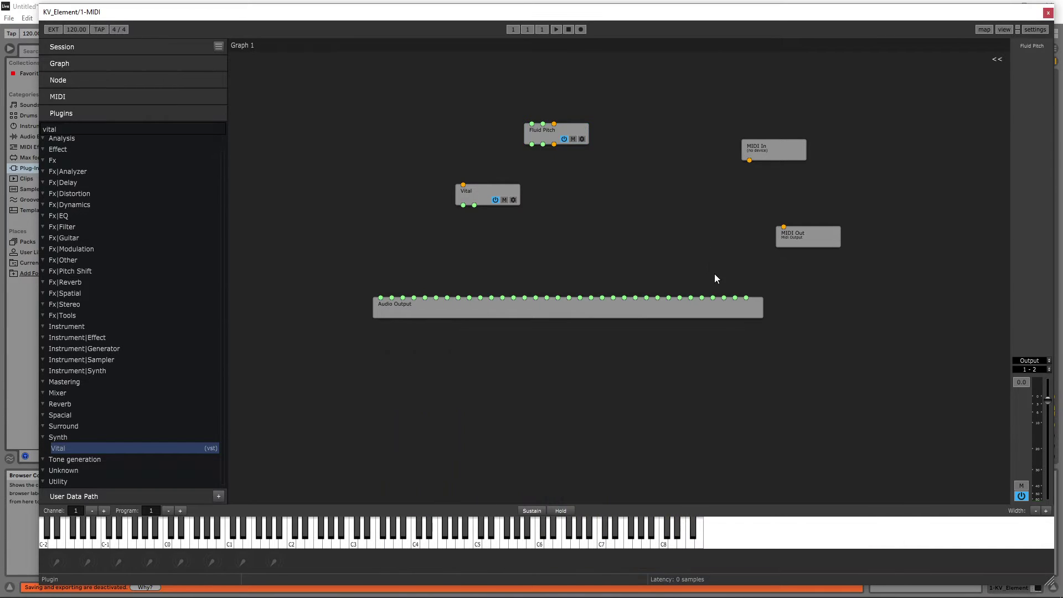
left_click_drag(492, 190, 609, 225)
left_click_drag(570, 135, 602, 142)
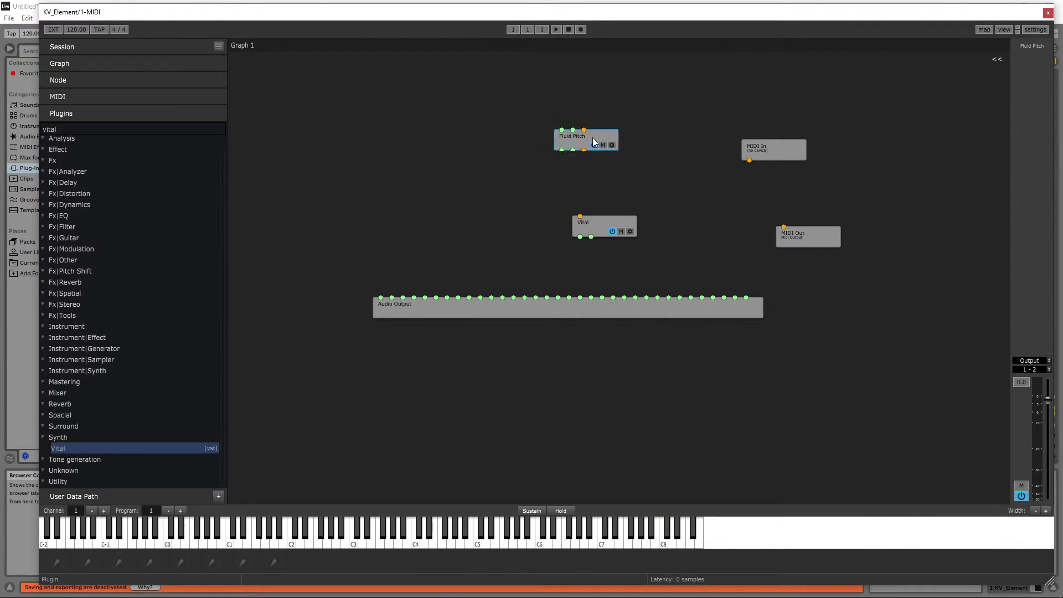
left_click_drag(754, 151, 568, 78)
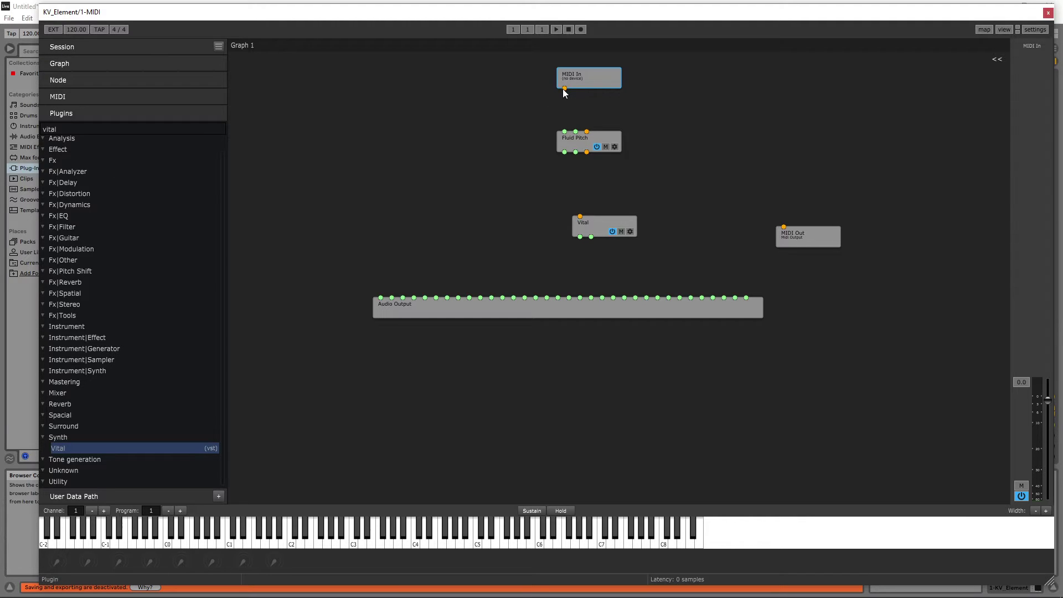
Wire MIDI In → Fluid Pitch → Vital, with both Vital outputs into Audio Output.
left_click_drag(585, 121, 586, 137)
left_click_drag(581, 213, 550, 205)
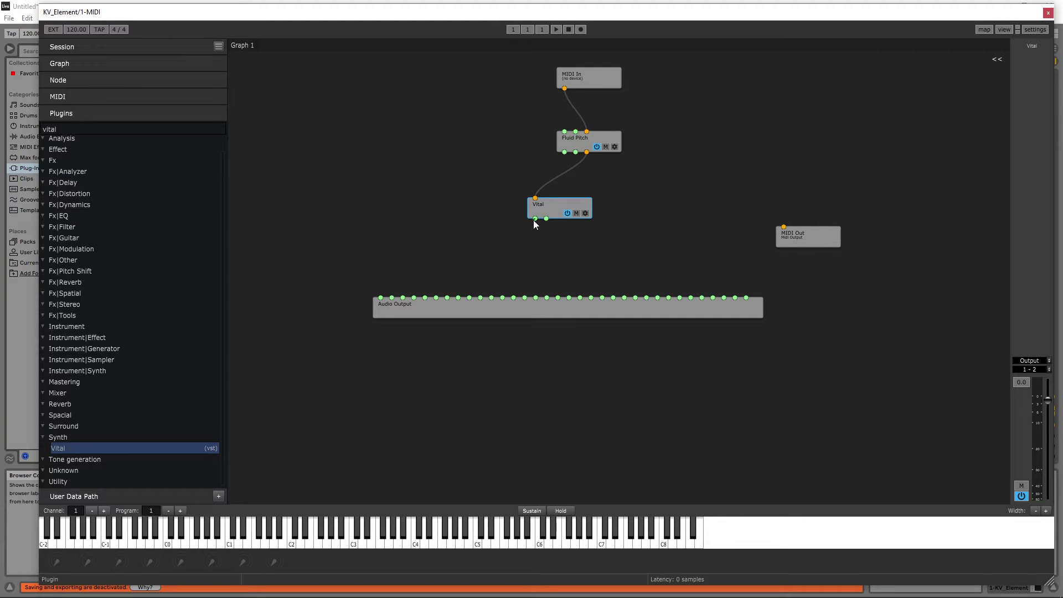
left_click_drag(534, 219, 451, 266)
left_click_drag(535, 219, 381, 298)
left_click_drag(546, 219, 392, 298)
left_click_drag(338, 22, 425, 21)
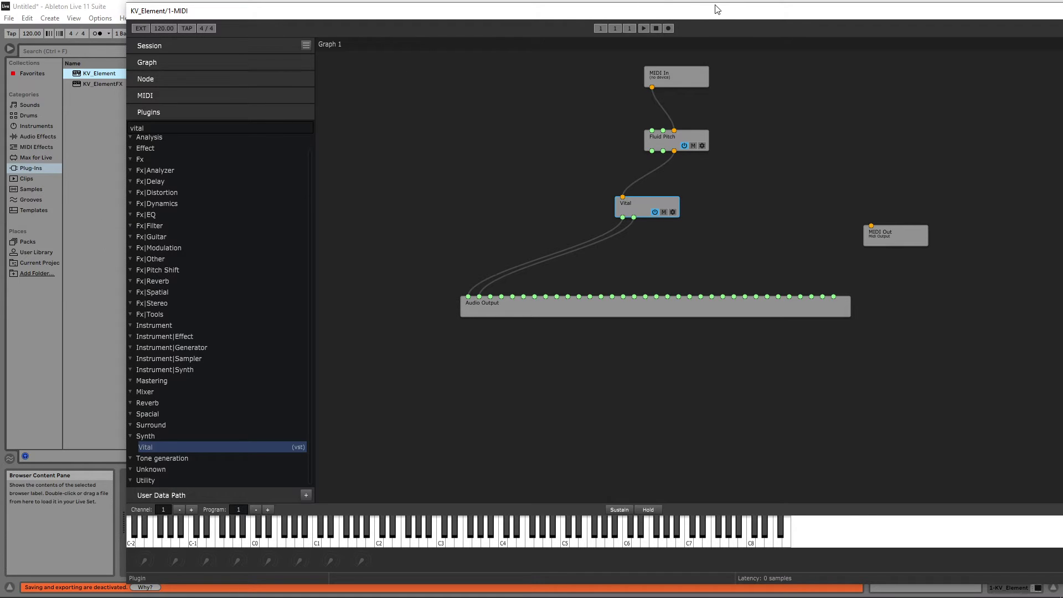
Reopen the Fluid Pitch editor at the top right and select the Vital node.
left_click_drag(718, 8, 647, 21)
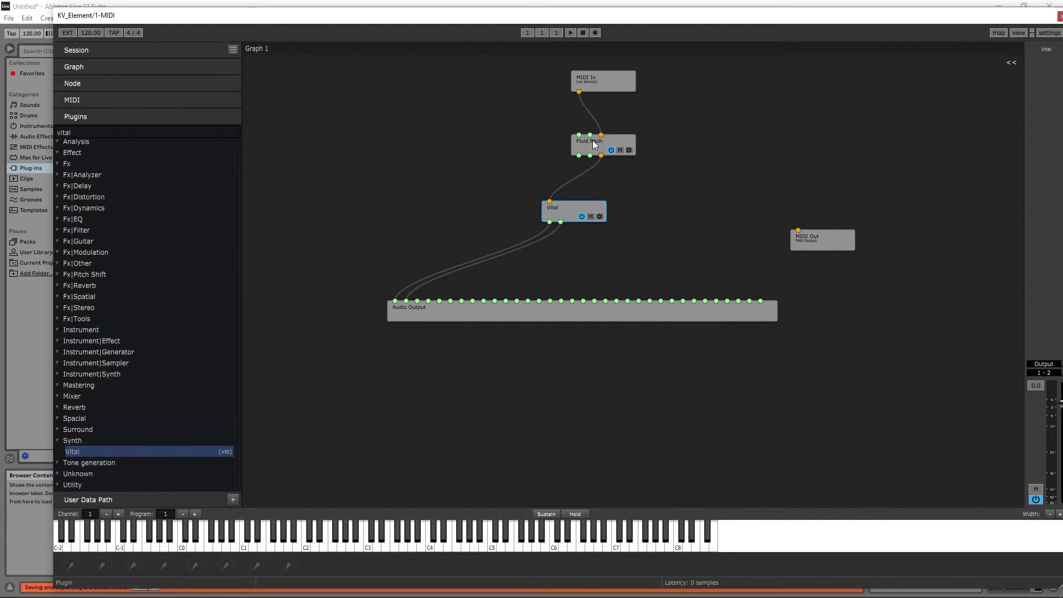
left_click_drag(169, 25, 161, 54)
double_click(589, 172)
left_click_drag(690, 363, 930, 99)
left_click(556, 240)
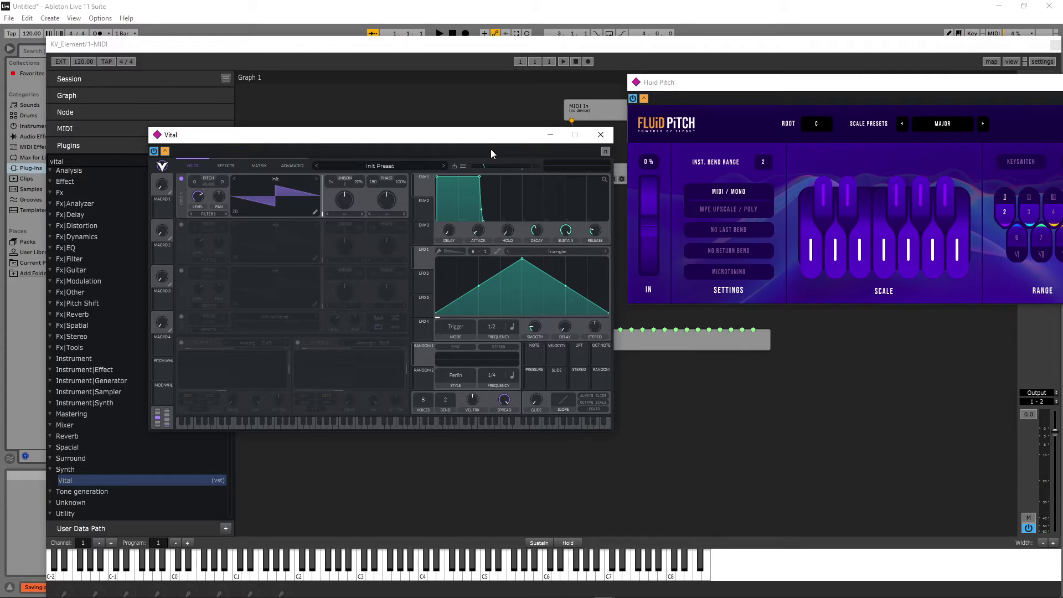
Set Fluid Pitch to MPE UPSCALE / POLY mode with a 48 bend range.
left_click(727, 211)
left_click_drag(870, 87, 842, 87)
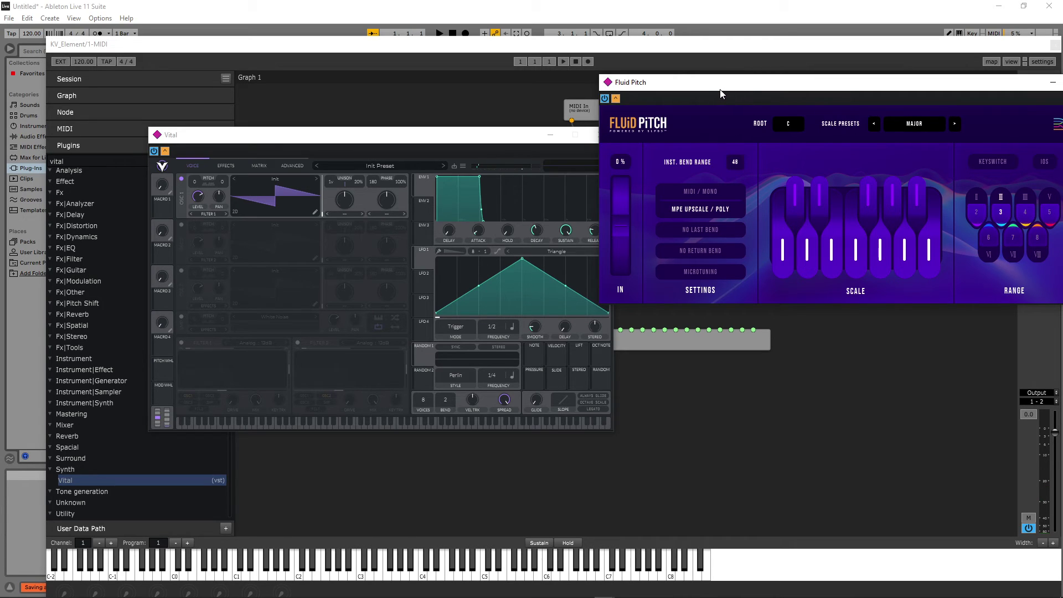
Move the Fluid Pitch editor down-left into full view below Vital.
left_click_drag(714, 92, 522, 247)
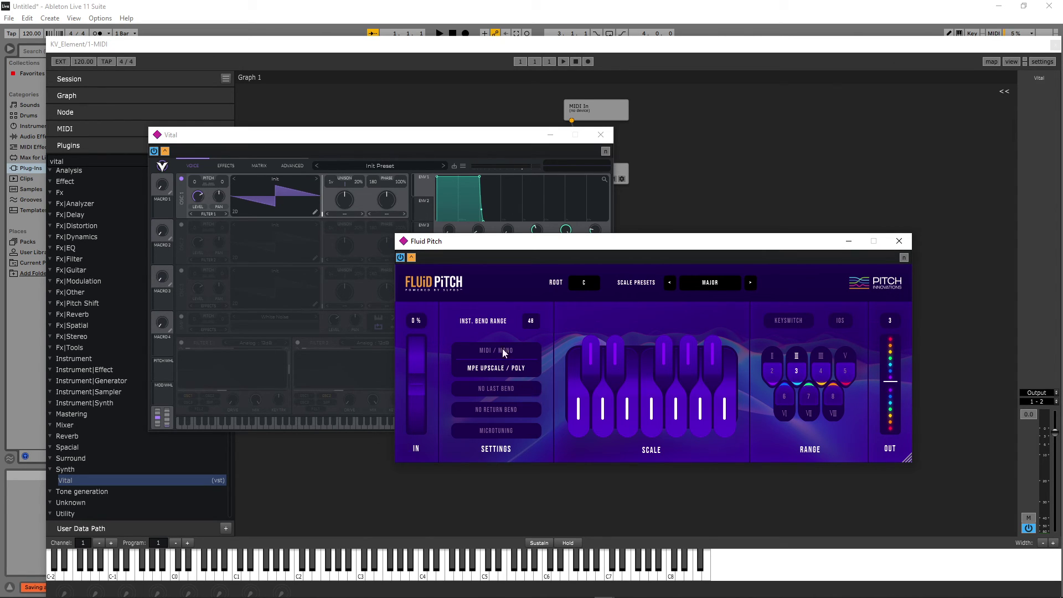
left_click(432, 4)
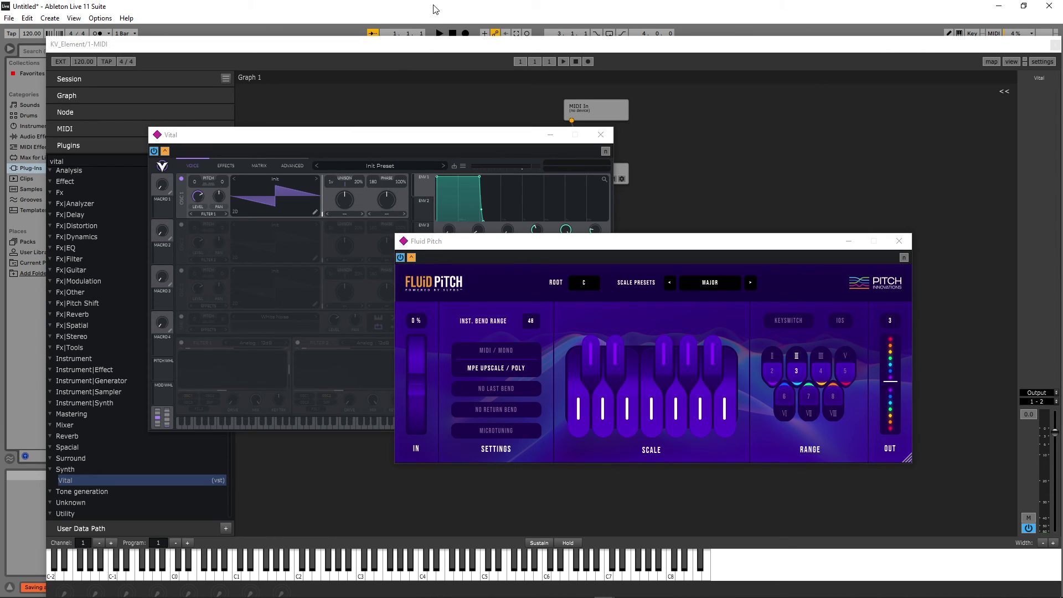